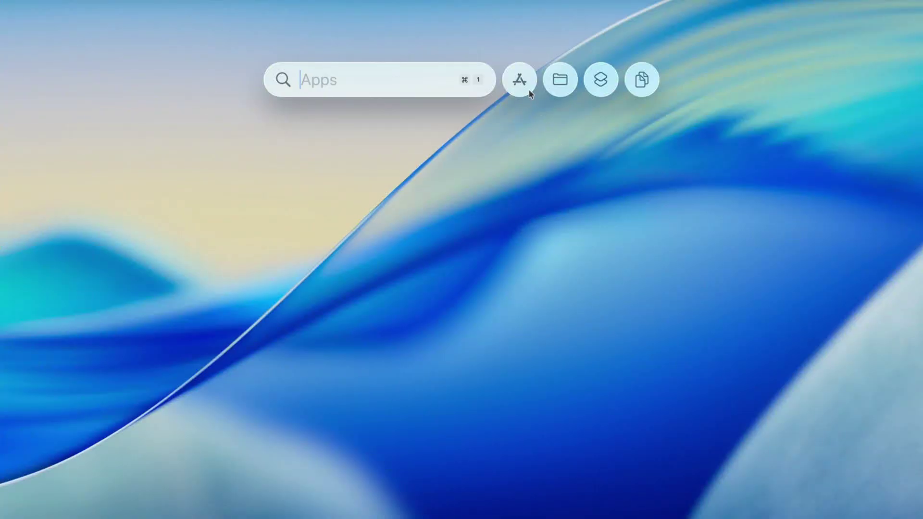
- Bring up the Apps view in Spotlight search
click(529, 89)
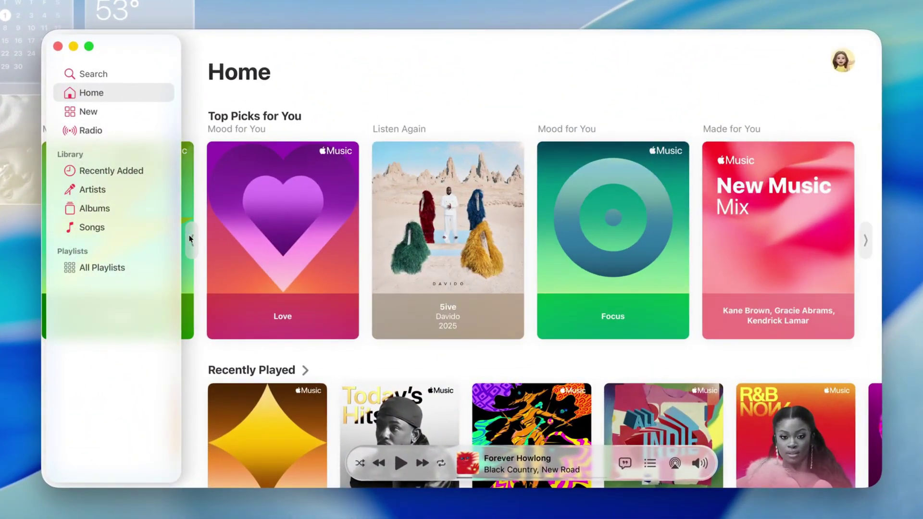
scroll(315, 351, down, 3)
scroll(317, 353, down, 2)
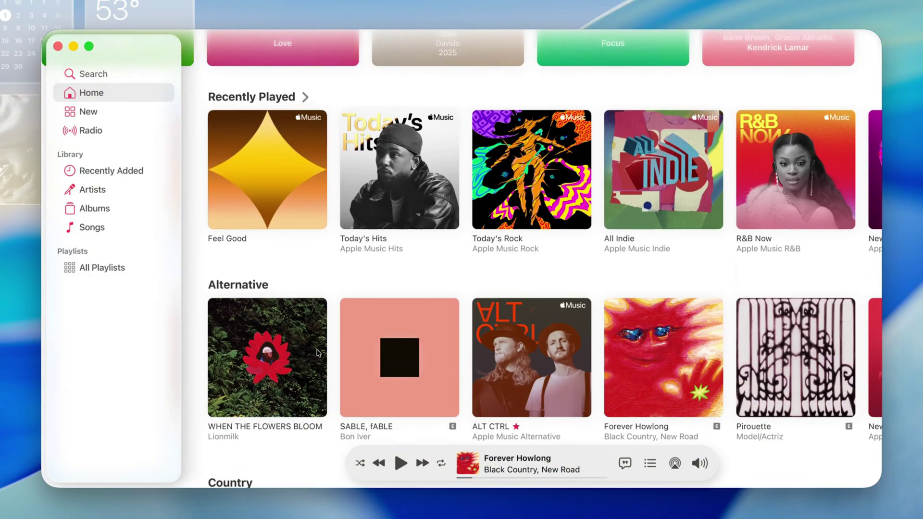
scroll(317, 353, down, 5)
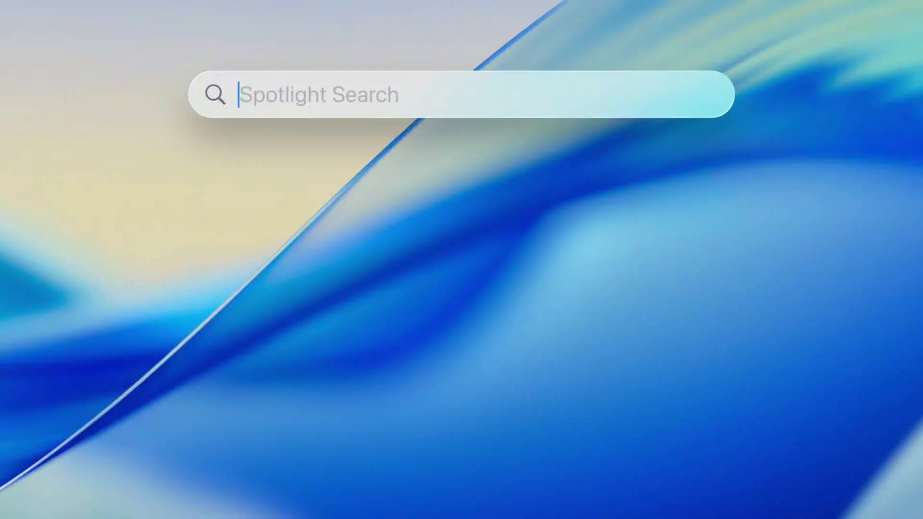
text(Send Email)
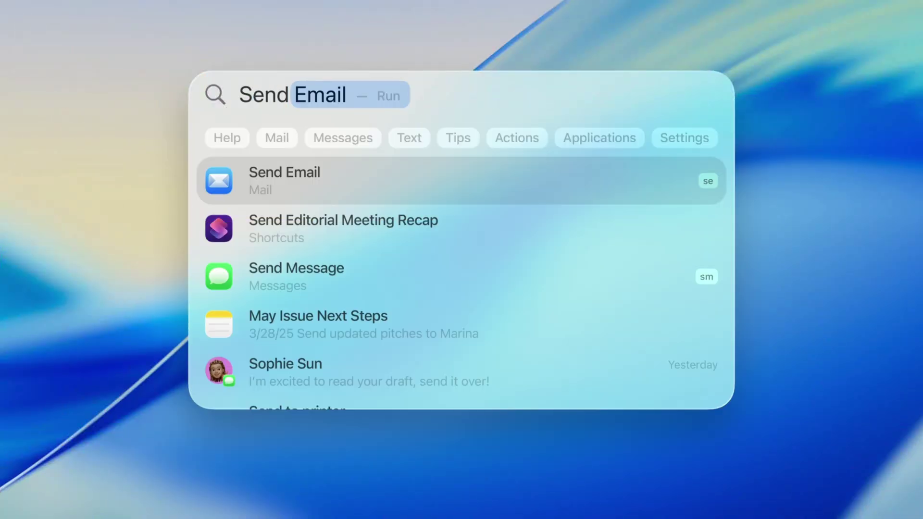
- Start a Send Email action and fill in its message and recipient
key(Return)
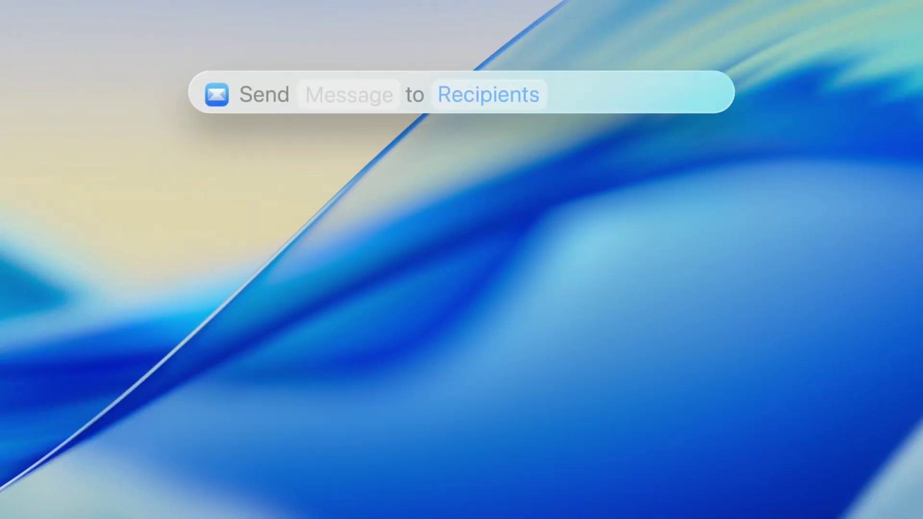
text(Can we meet to go over wr)
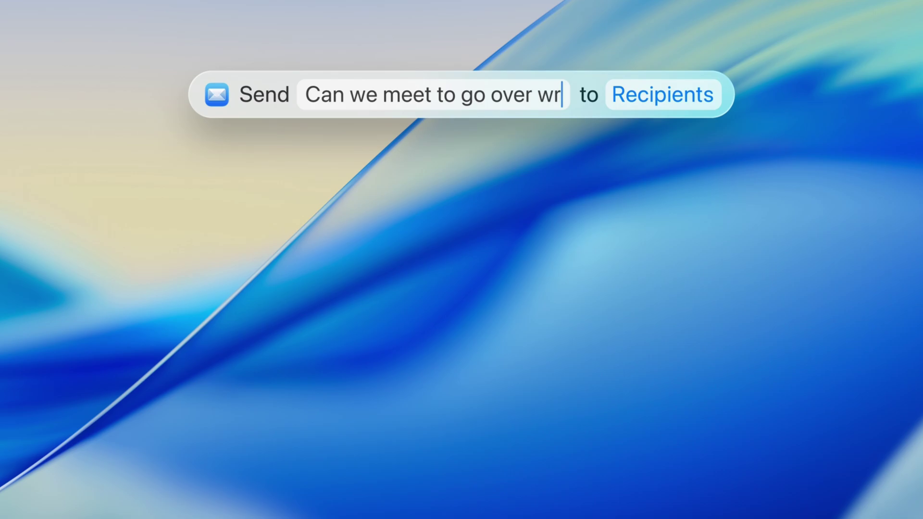
text(iter pitches?)
key(Tab)
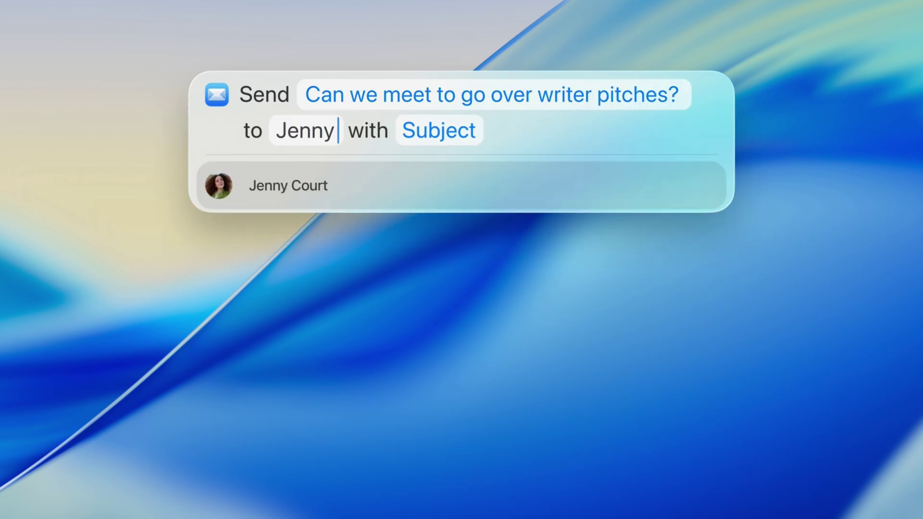
key(Tab)
text(Magazine Issu)
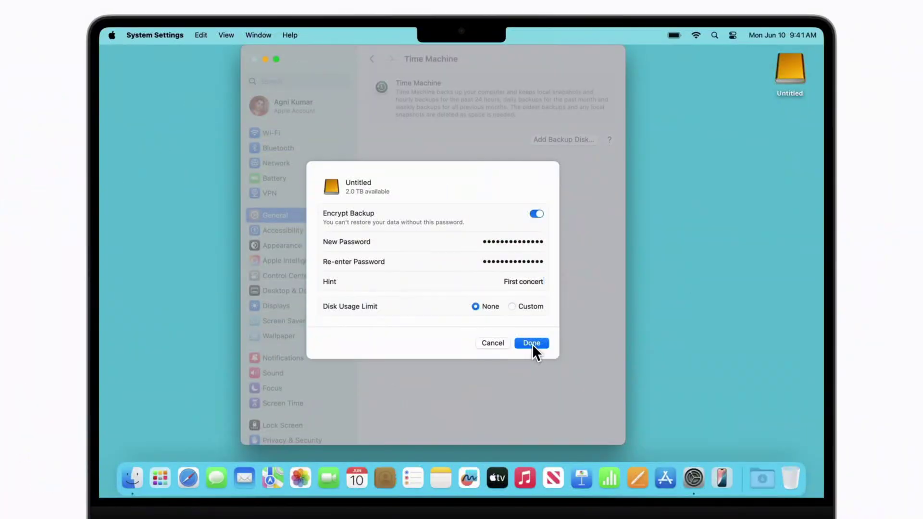
- Finish backup setup, reopen system search, and show the arriving ride's live details
click(533, 347)
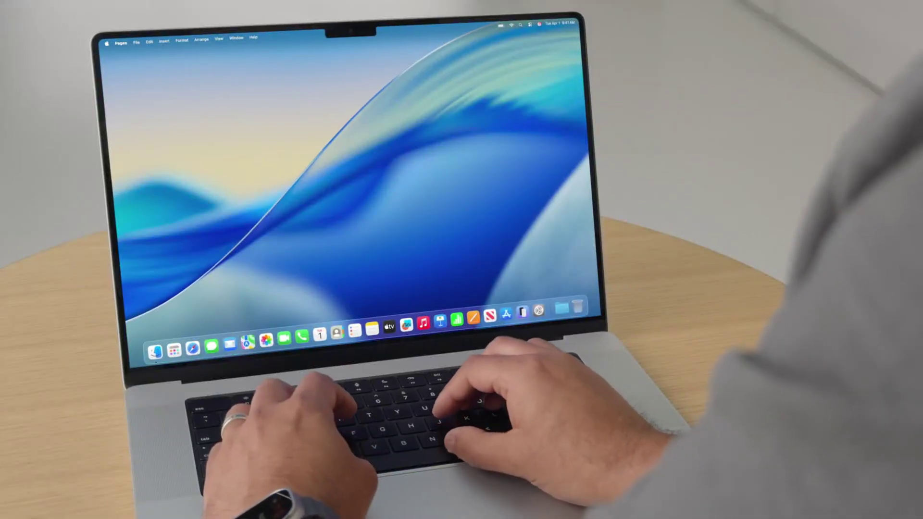
key(super+space)
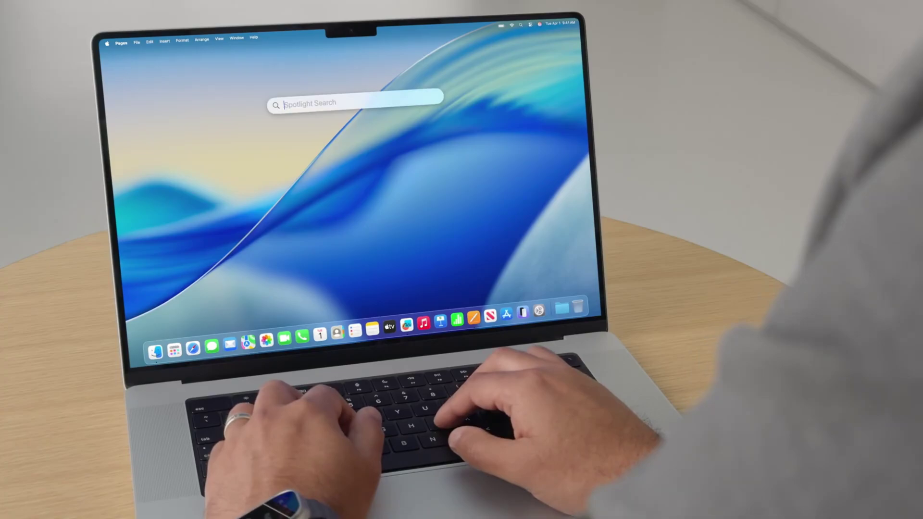
text(s)
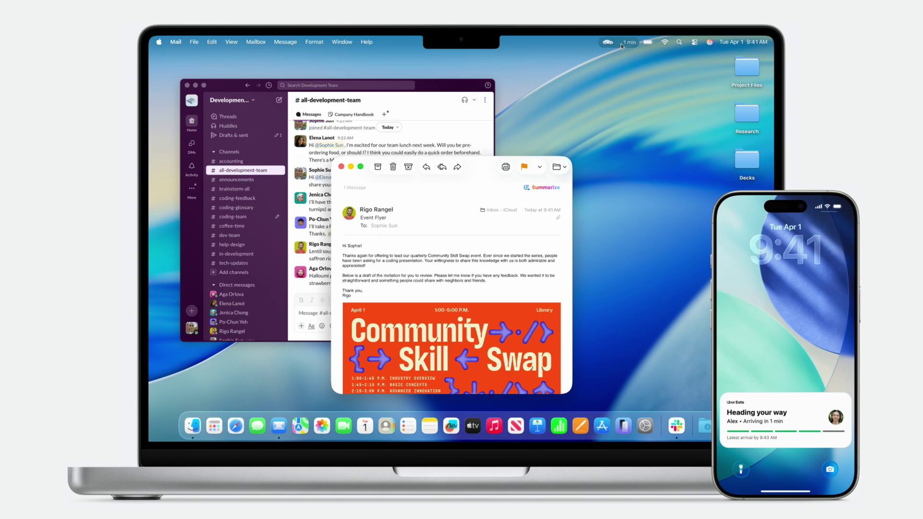
click(622, 43)
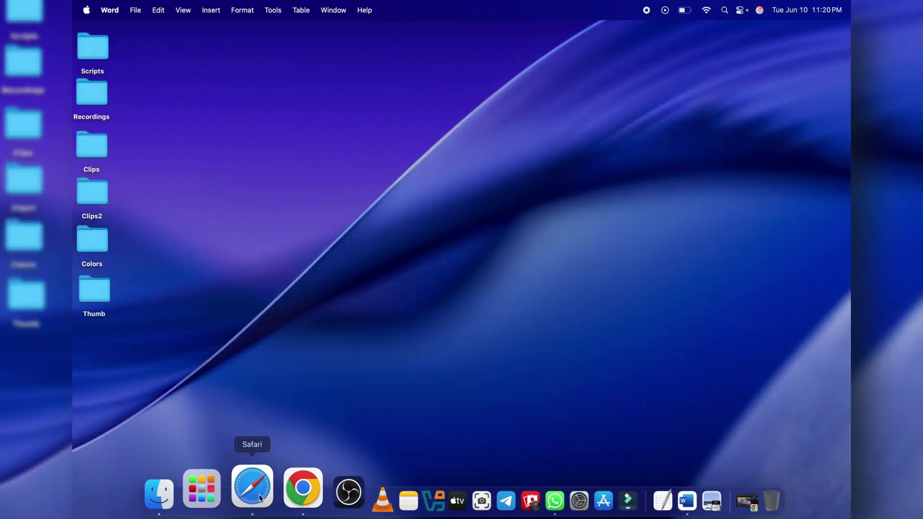
- Launch Safari, open Olarila's Vanilla Images installer topic and get past its short video ad
click(258, 493)
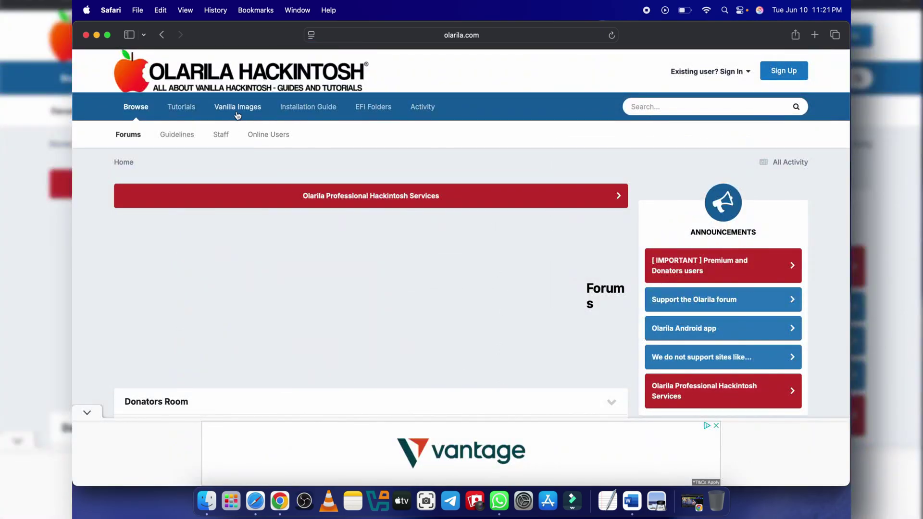
click(235, 108)
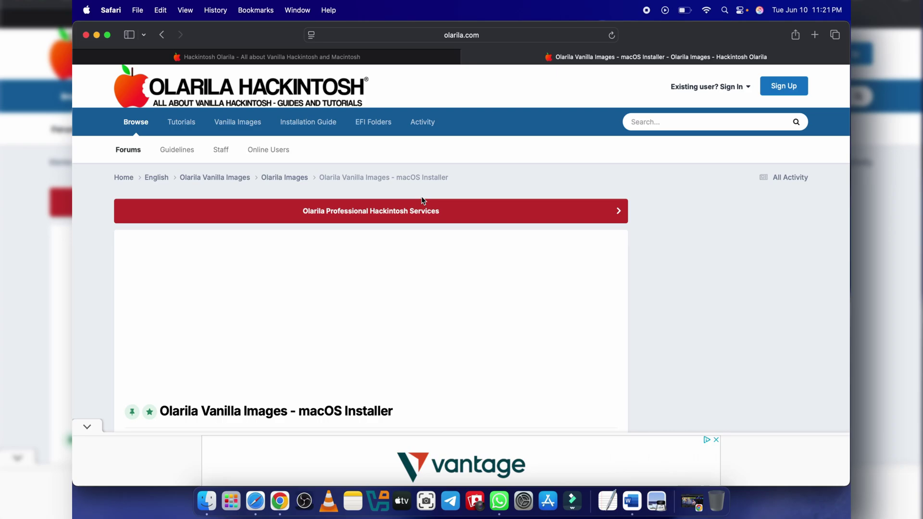
scroll(423, 201, down, 3)
scroll(421, 200, down, 5)
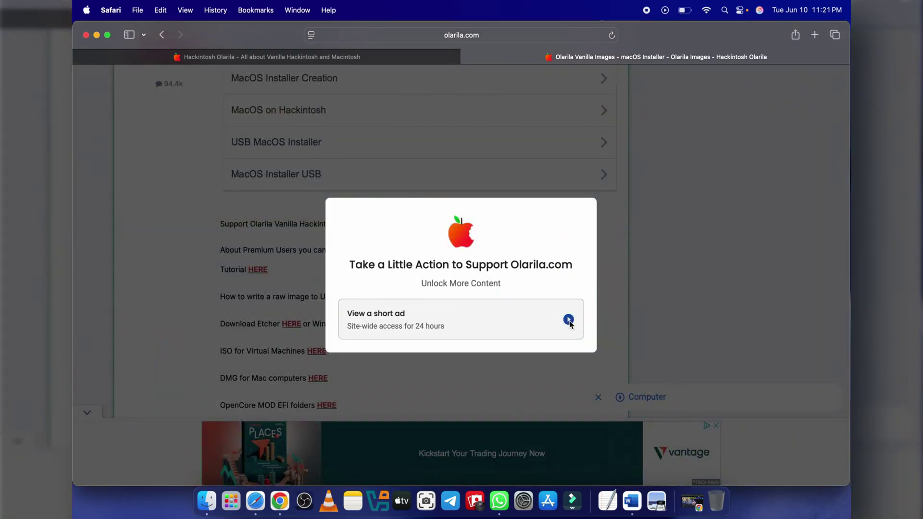
click(570, 323)
click(507, 316)
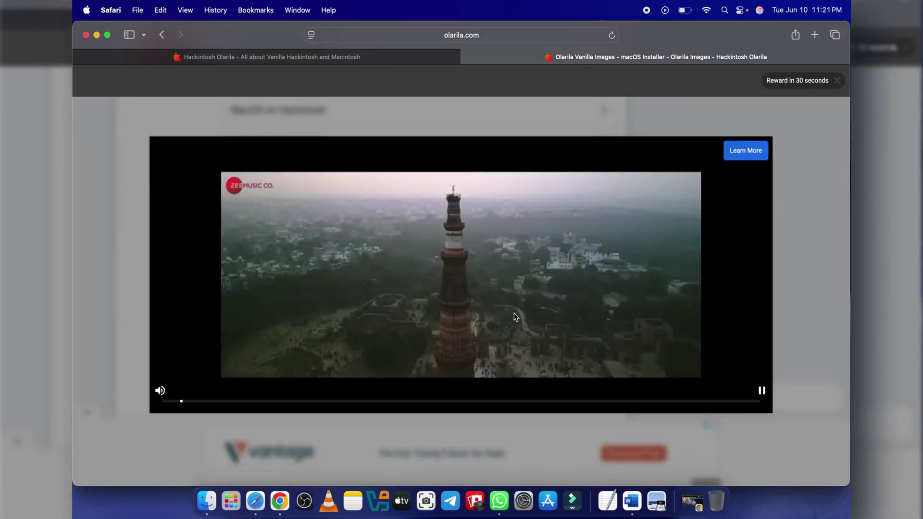
click(839, 81)
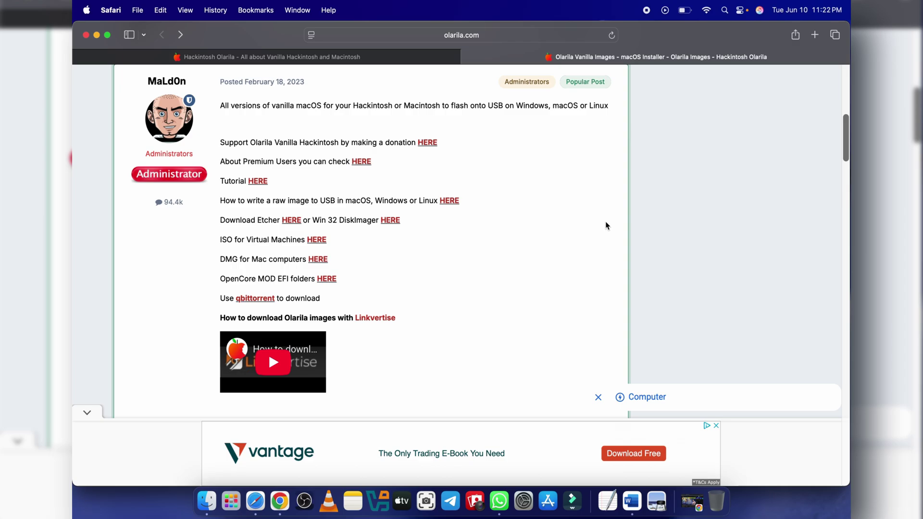
scroll(605, 226, down, 2)
scroll(606, 226, down, 2)
scroll(605, 226, down, 2)
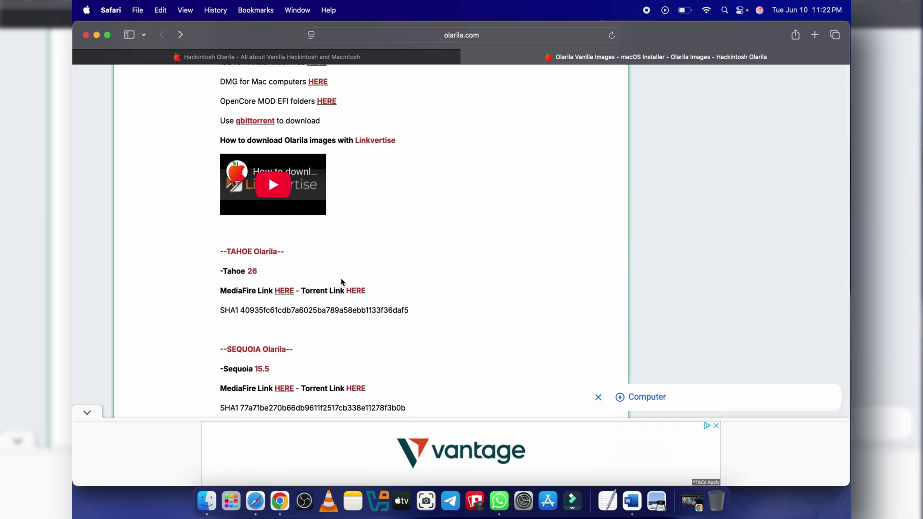
- Follow the Tahoe 26 MediaFire link, agree to the privacy terms, and choose Get Link
click(284, 291)
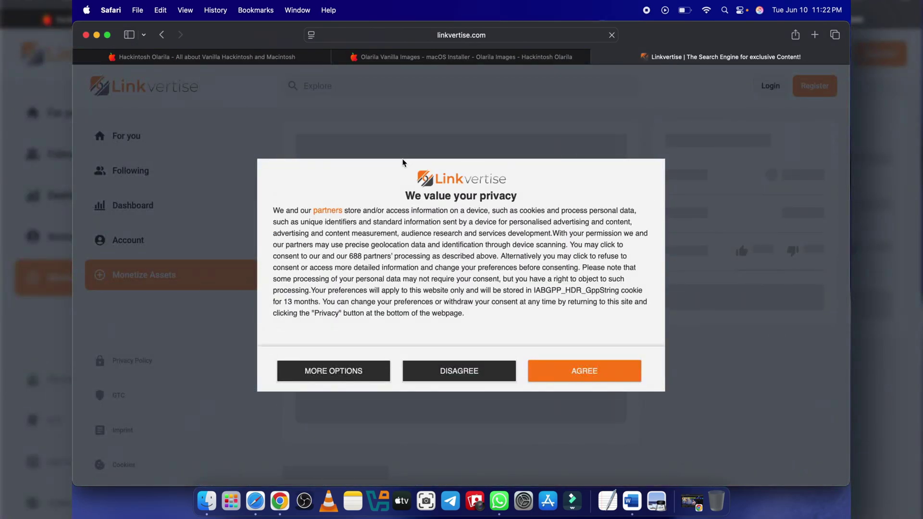
click(579, 370)
scroll(555, 316, down, 5)
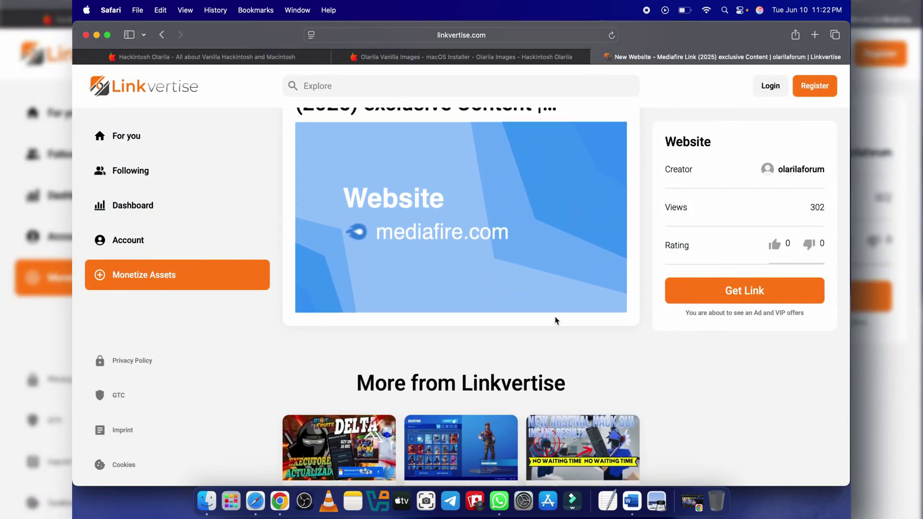
scroll(555, 320, up, 3)
click(722, 295)
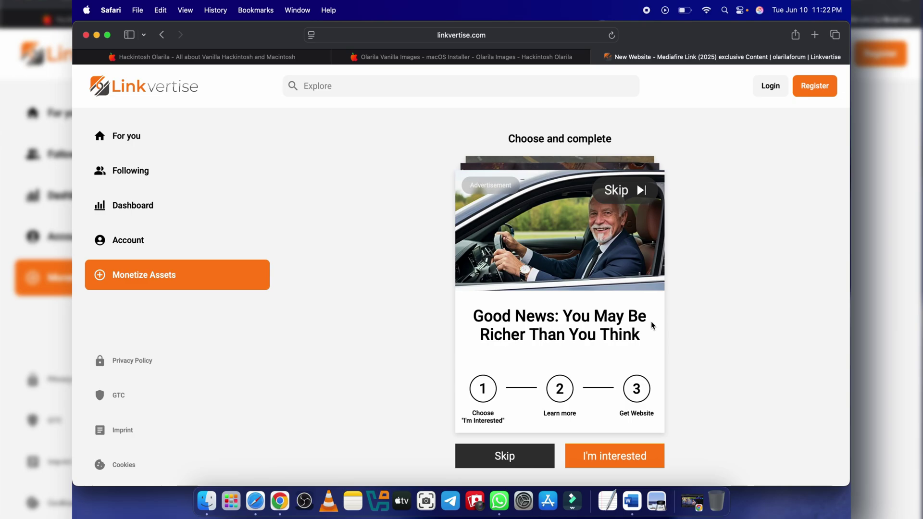